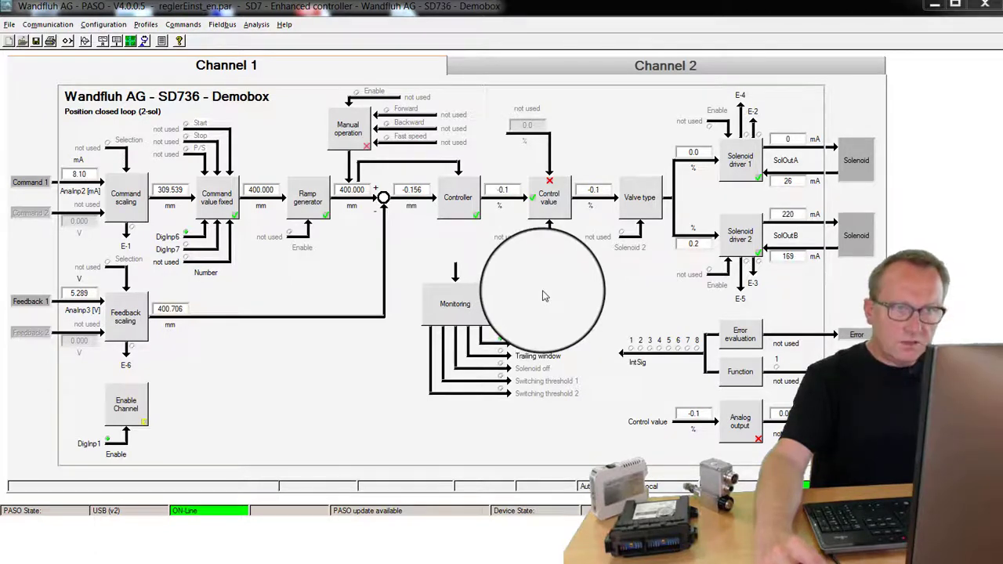
Open the controller parameters and confirm Position closed loop (2-sol) as the controller mode.
click(452, 204)
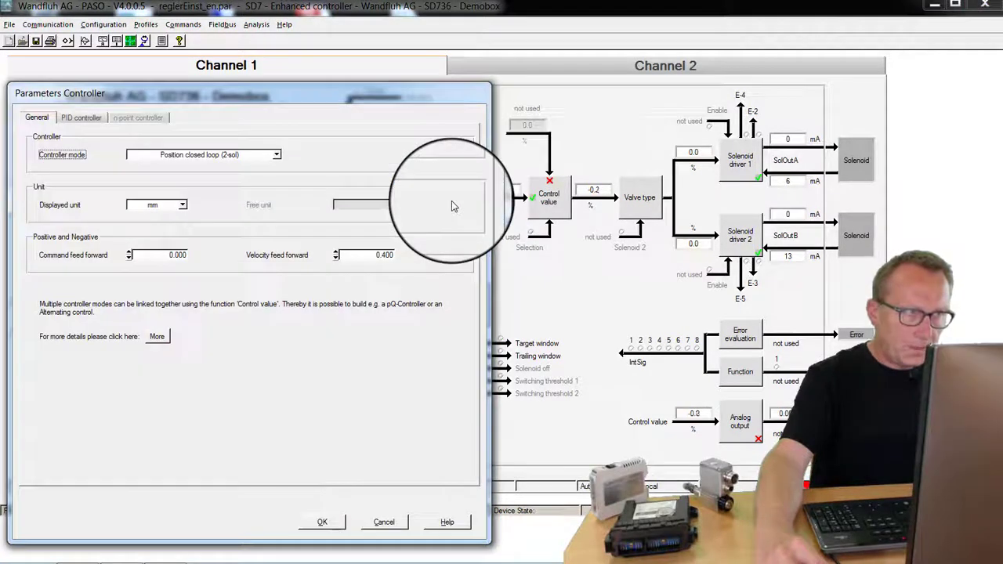
click(276, 155)
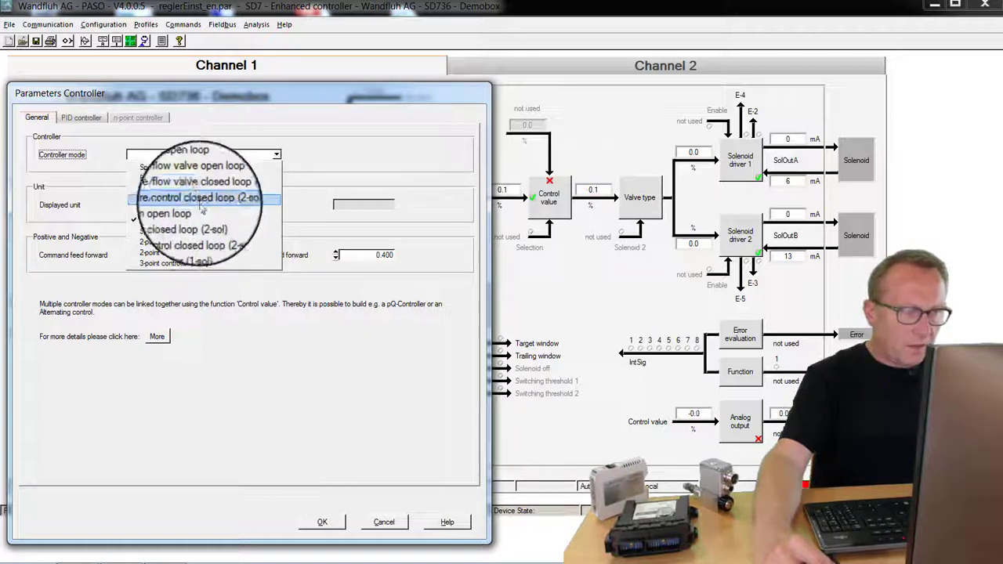
click(202, 223)
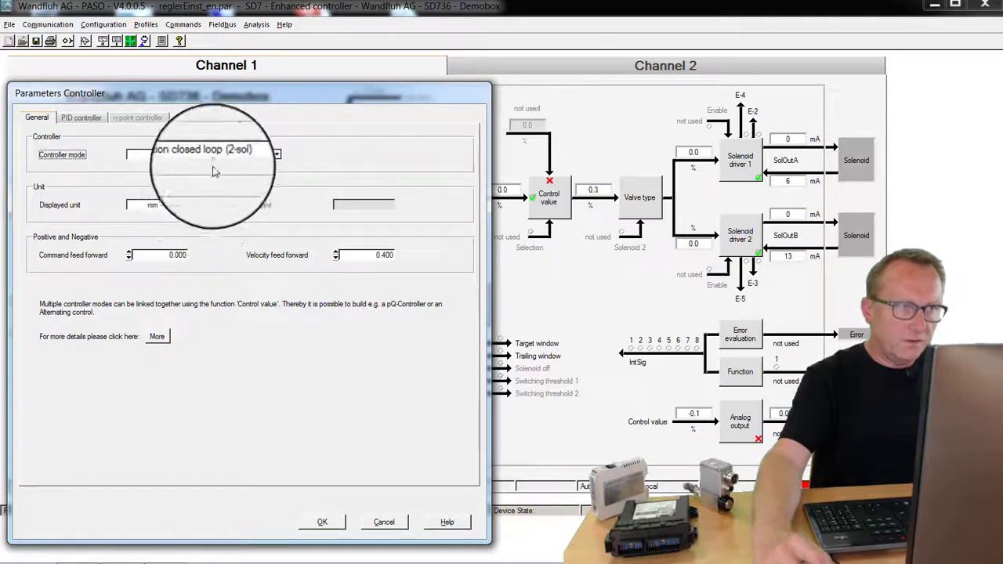
Try a free displayed unit named 'cm', then set the displayed unit back to mm.
click(182, 206)
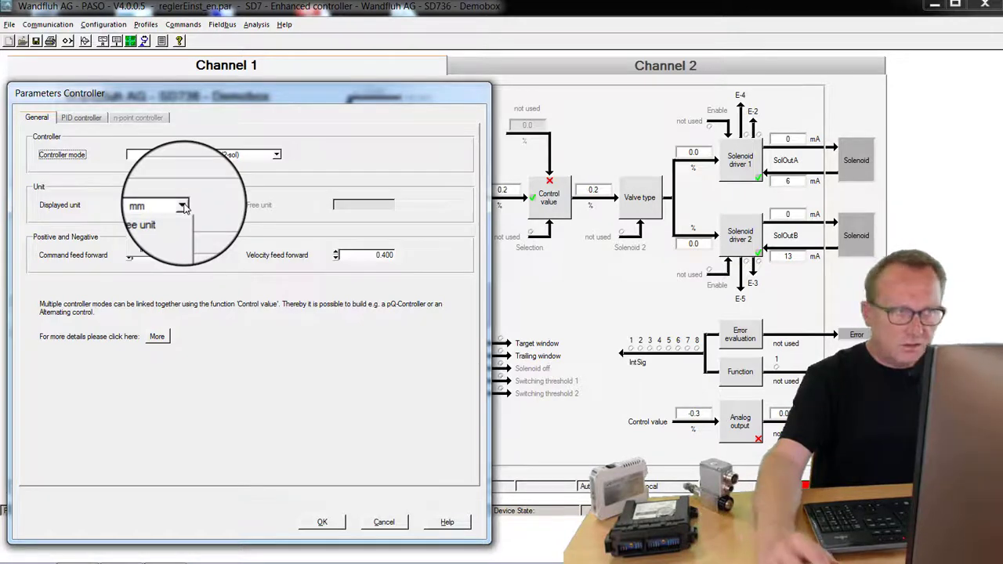
click(161, 215)
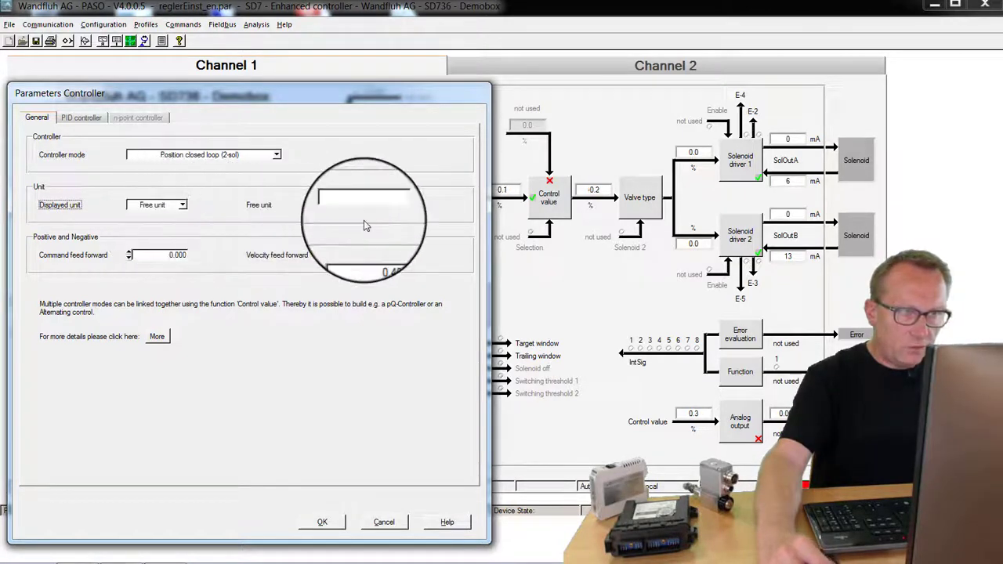
click(360, 206)
text(cm)
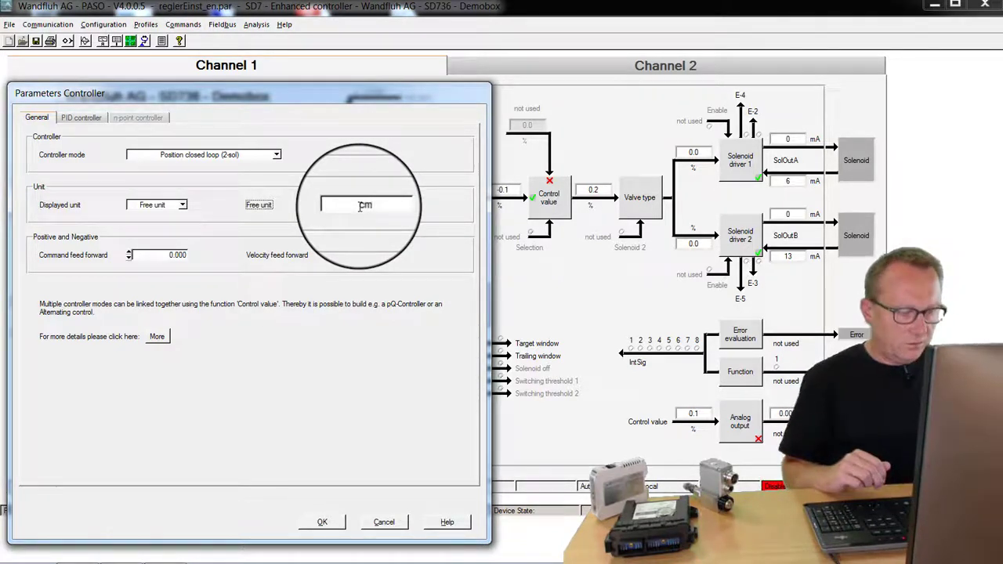
key(Tab)
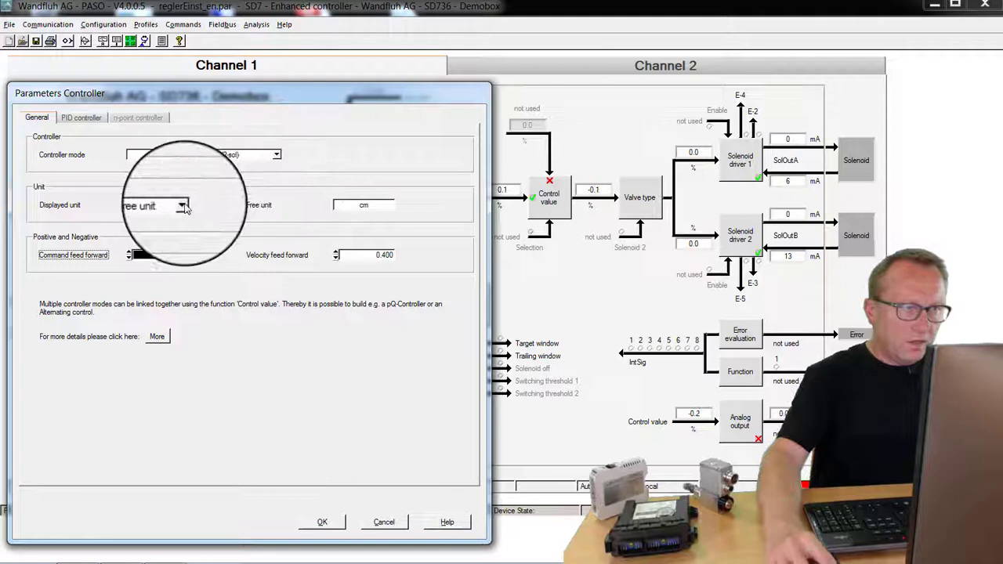
click(184, 208)
click(152, 230)
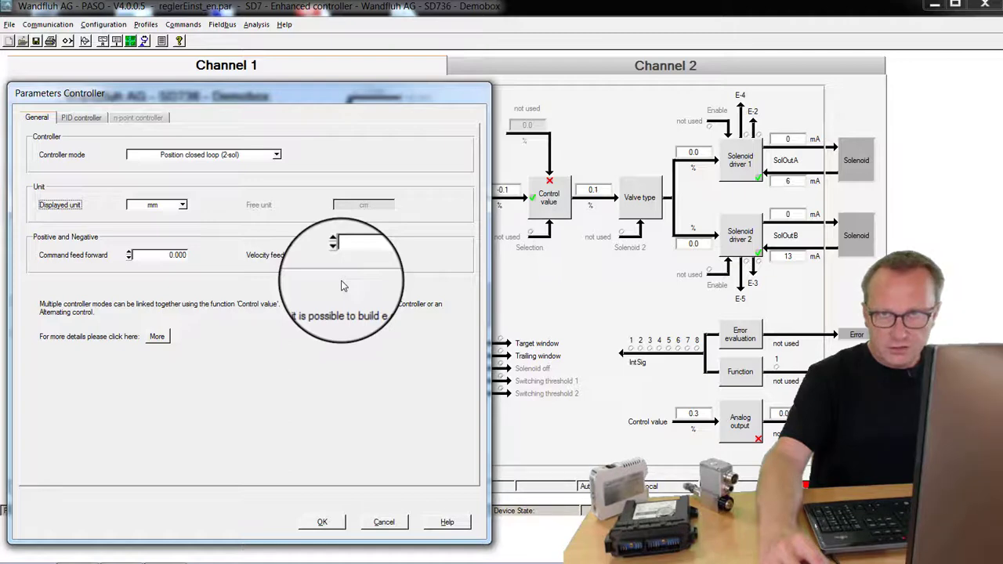
Check that PID P-Ampl. positive and negative both read 5.0, then close the controller dialog.
click(79, 119)
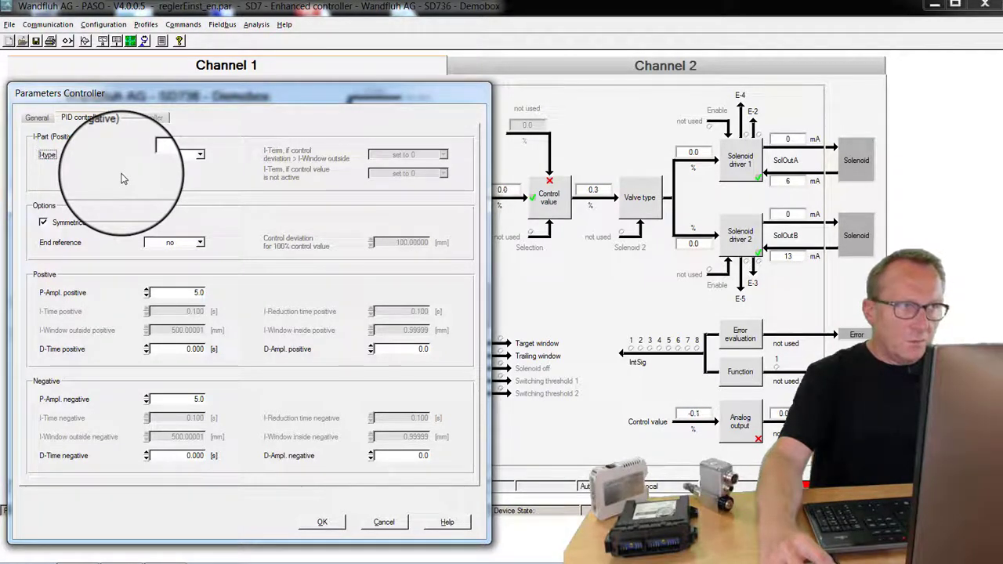
click(57, 295)
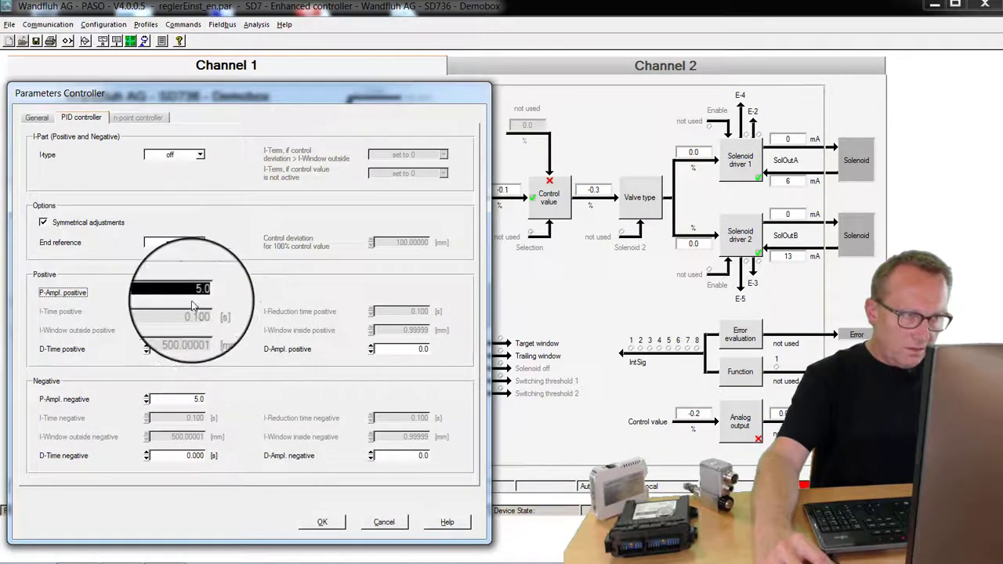
click(448, 524)
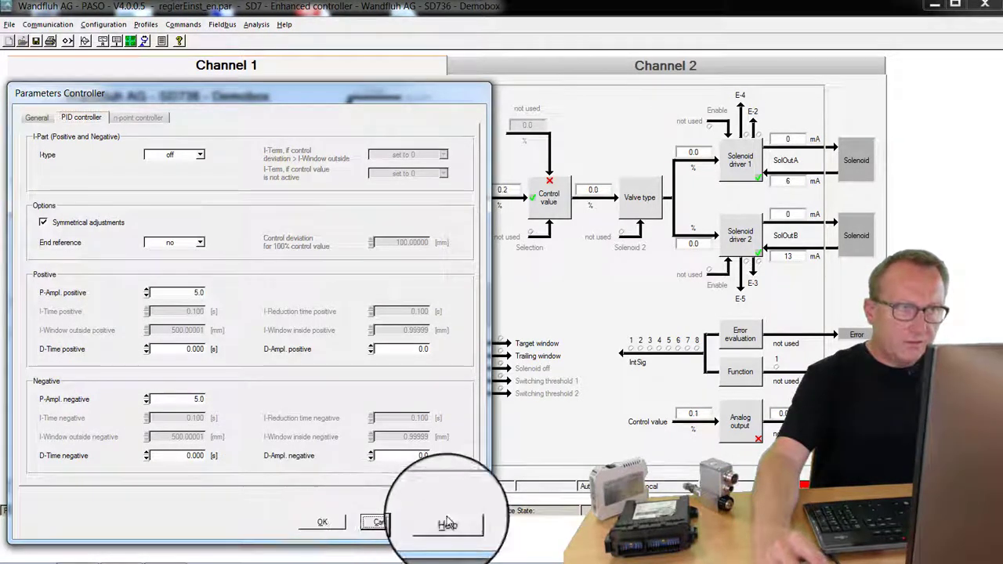
Capture a continuous recording of ramp command versus feedback position, stop it, and close the window.
click(130, 41)
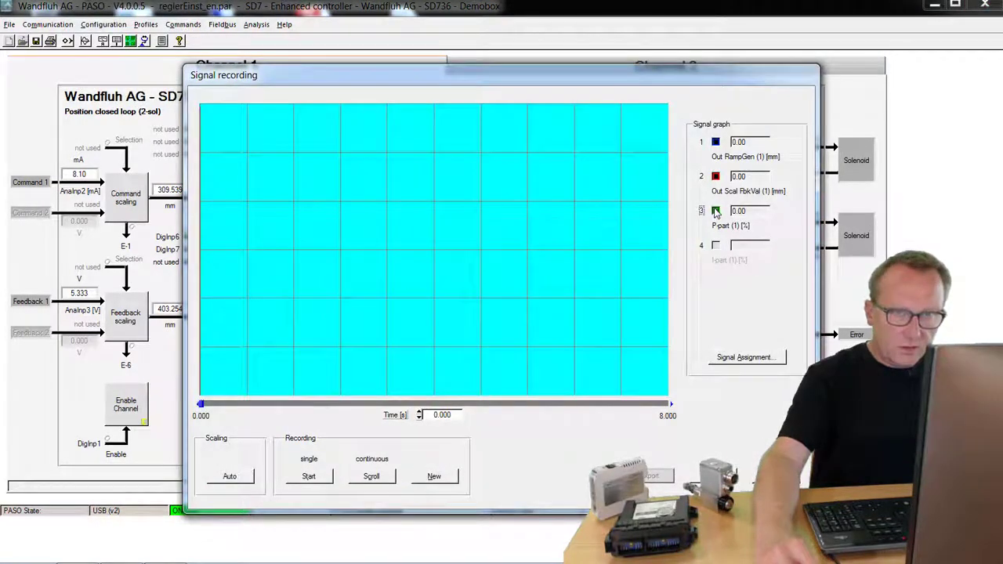
click(372, 477)
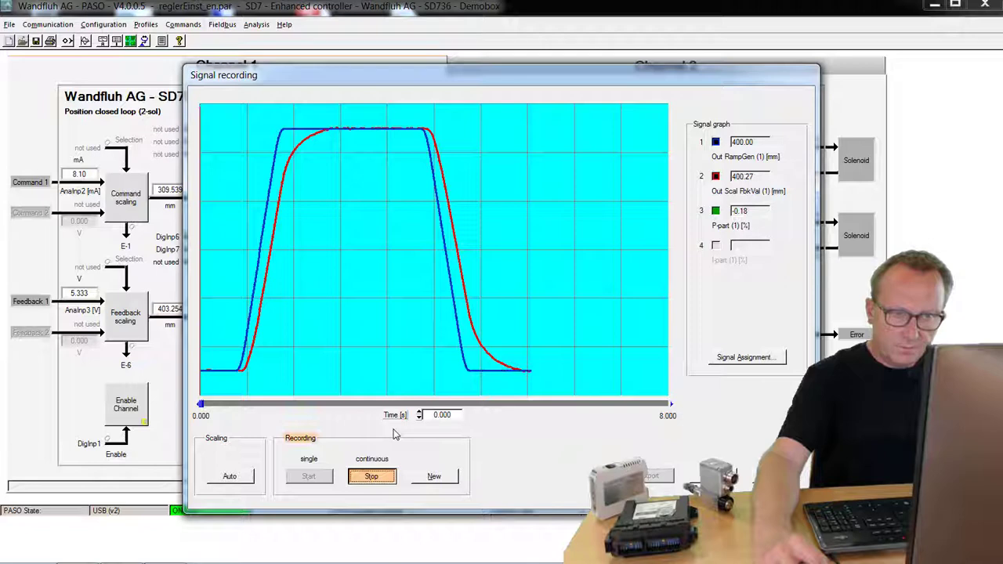
click(362, 479)
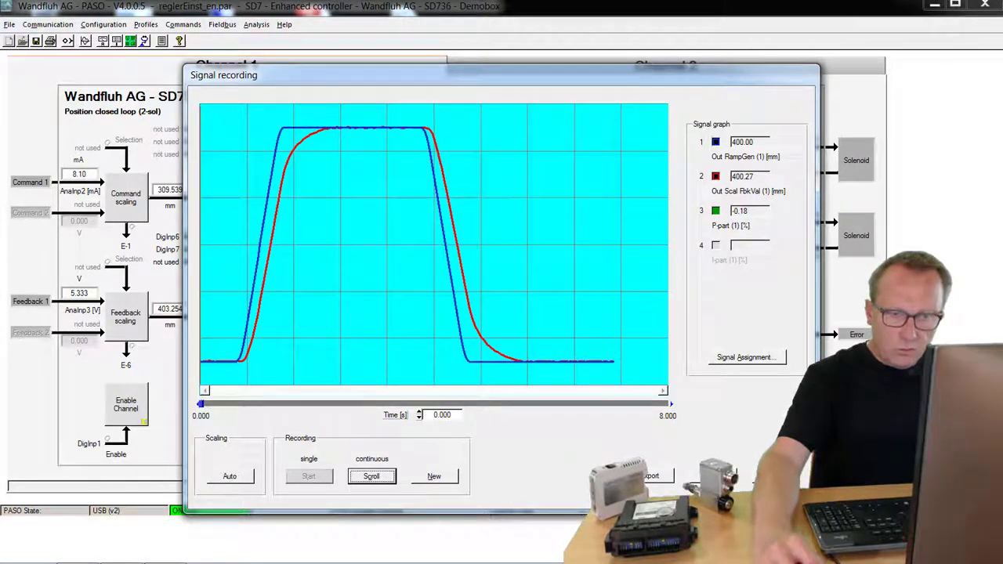
key(Escape)
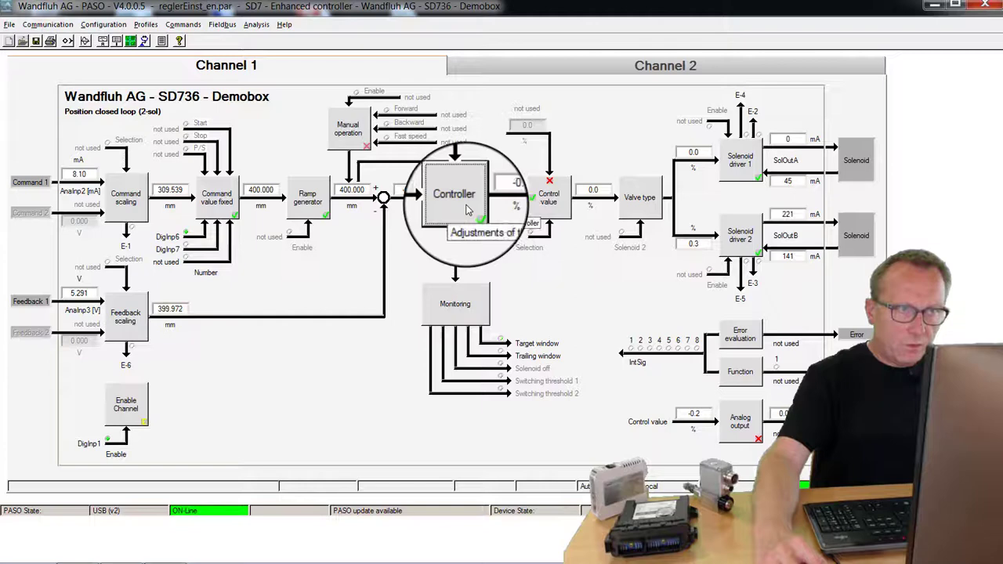
Enter 25 as P-Ampl. positive on the PID controller tab and confirm with OK.
double_click(458, 228)
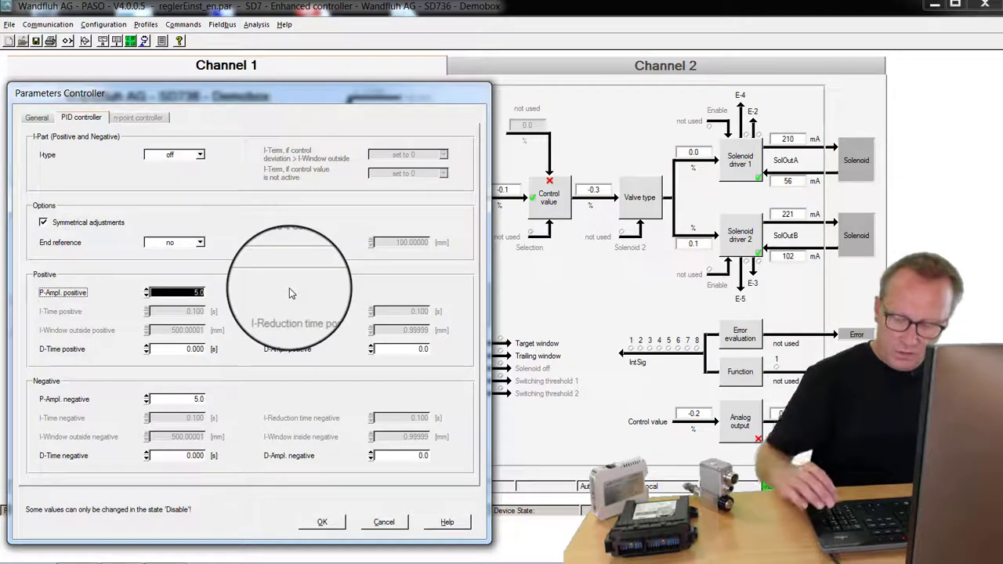
text(25)
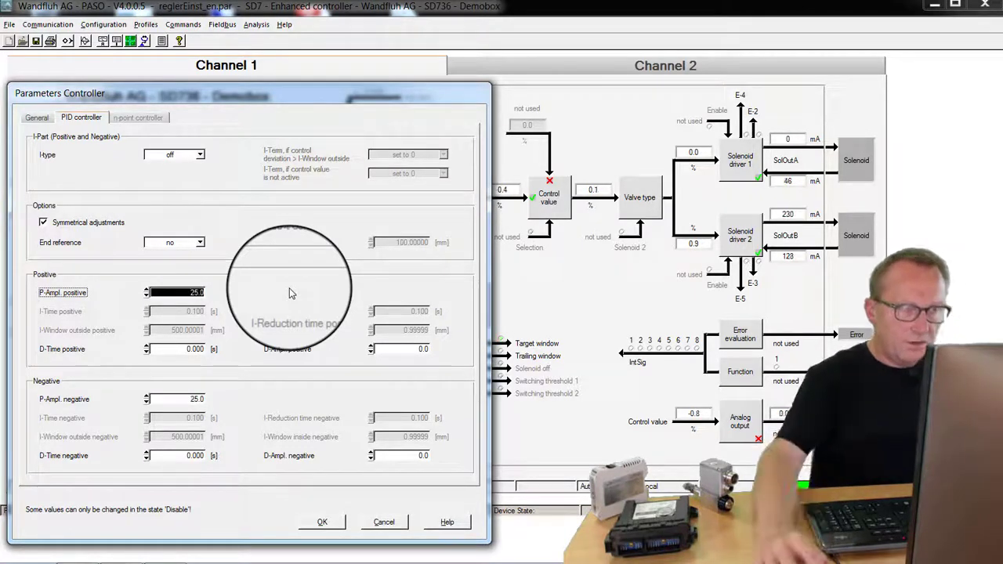
click(322, 522)
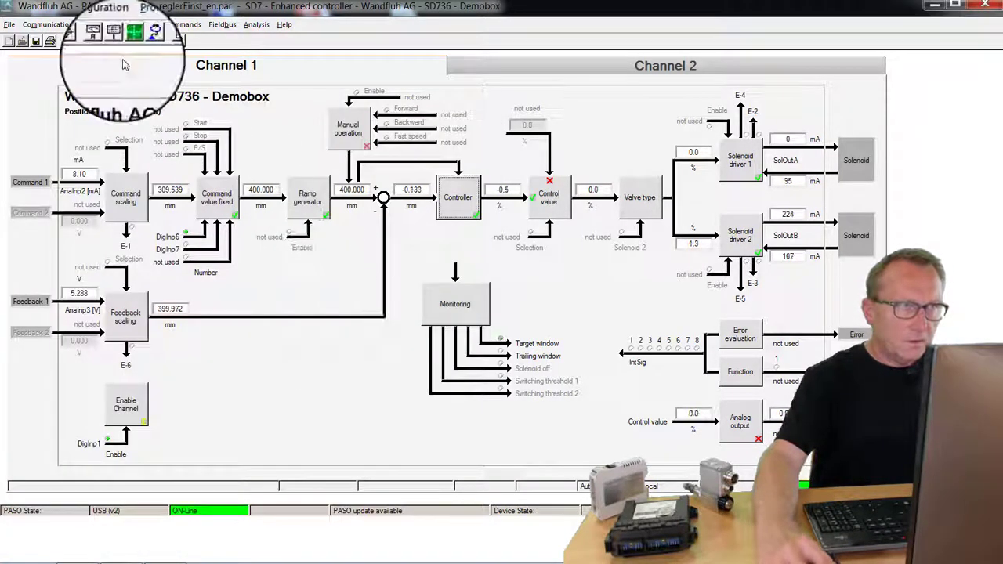
Record a new step response with the P-part trace hidden, then stop it for inspection.
click(130, 41)
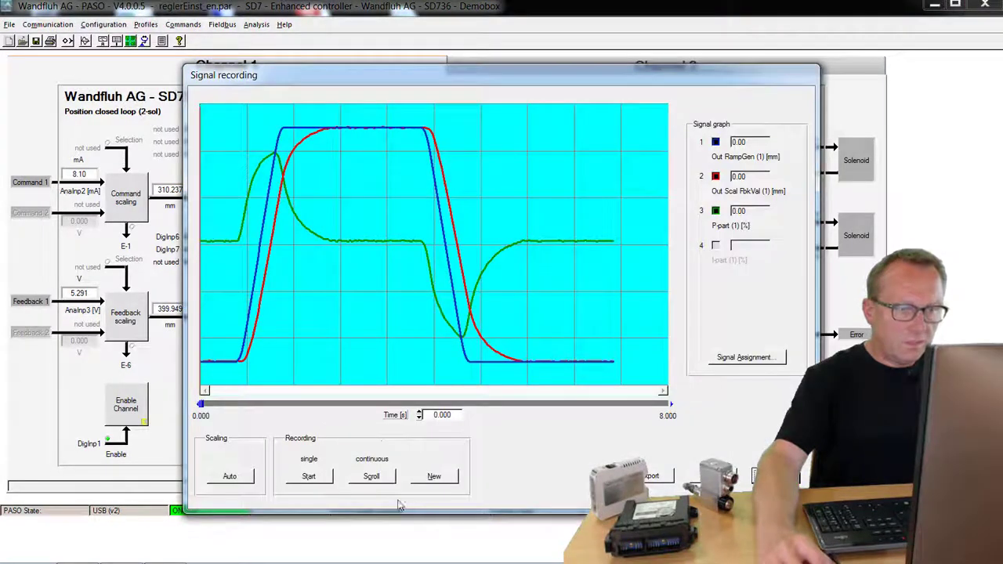
click(715, 212)
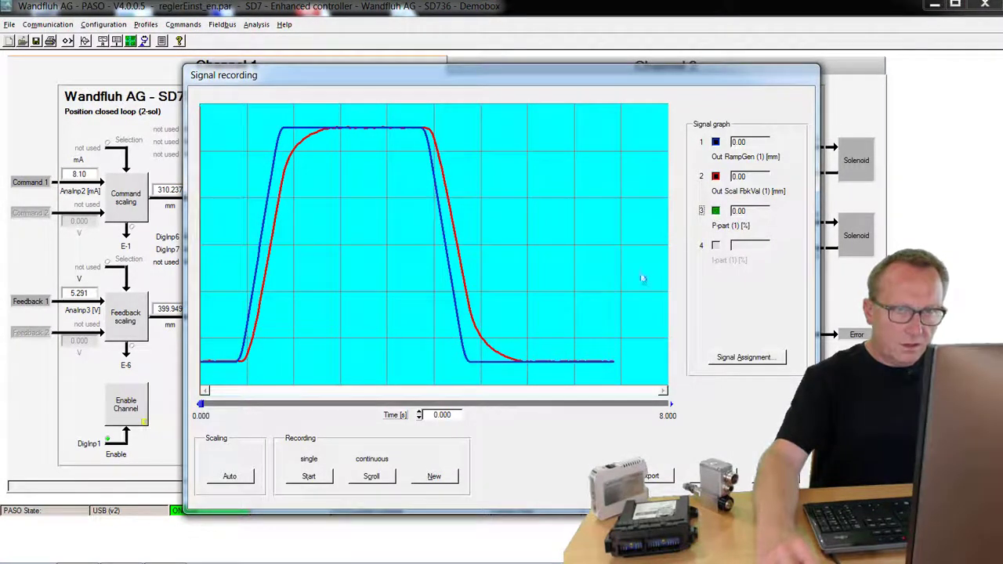
click(373, 477)
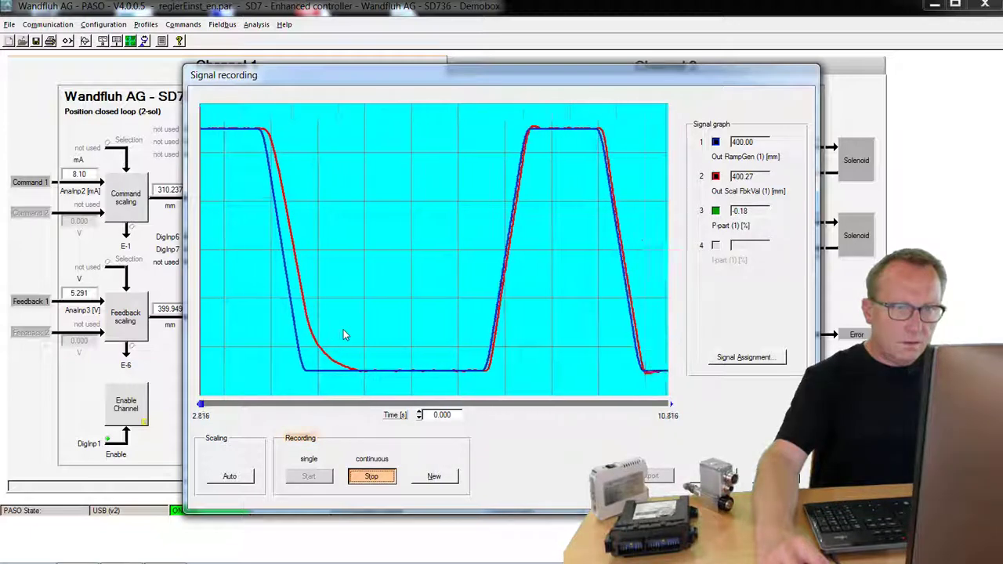
click(372, 478)
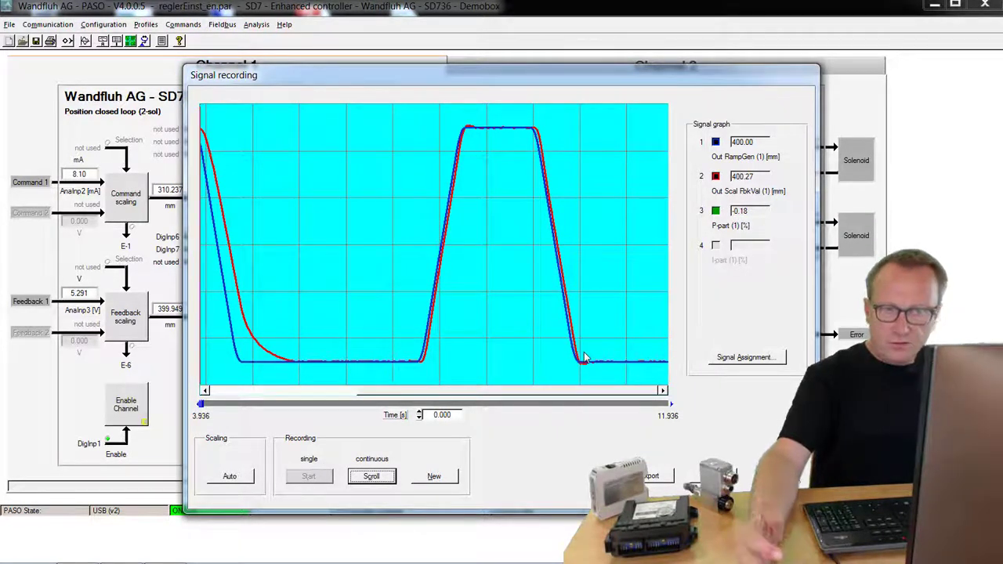
Edit P-Ampl. positive (25.0) and set Velocity feed forward to 0.800 in the controller parameters.
key(Escape)
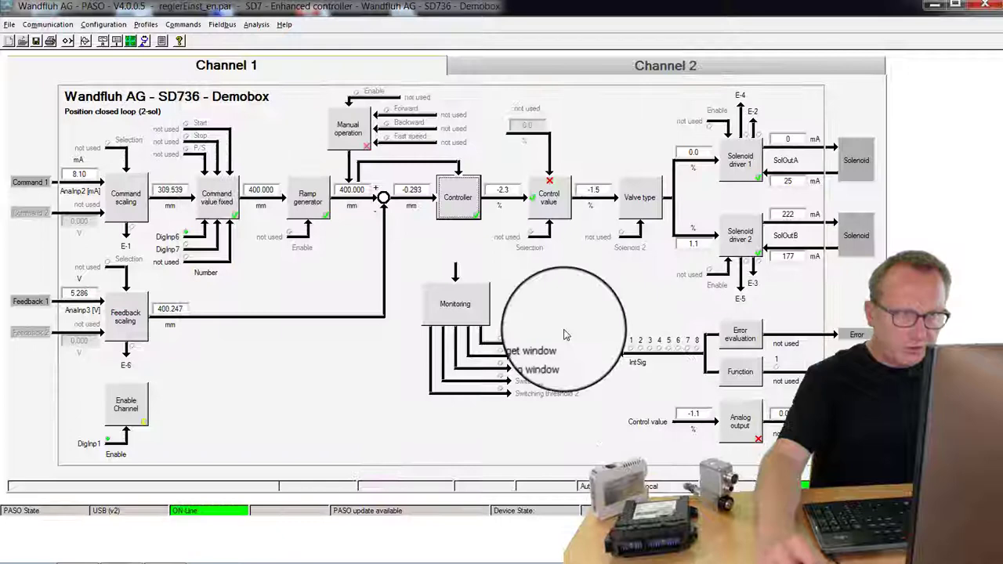
double_click(460, 190)
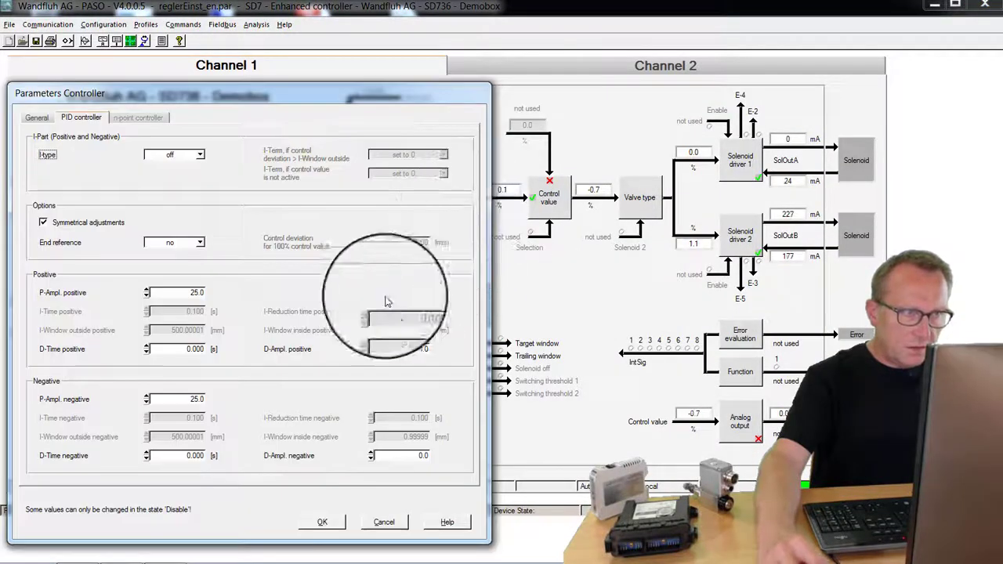
click(76, 292)
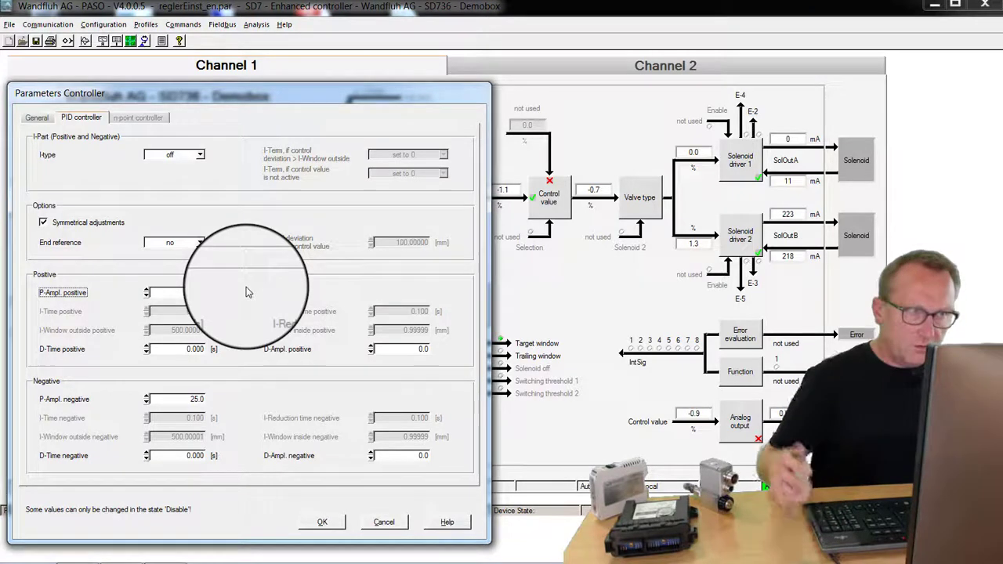
click(36, 118)
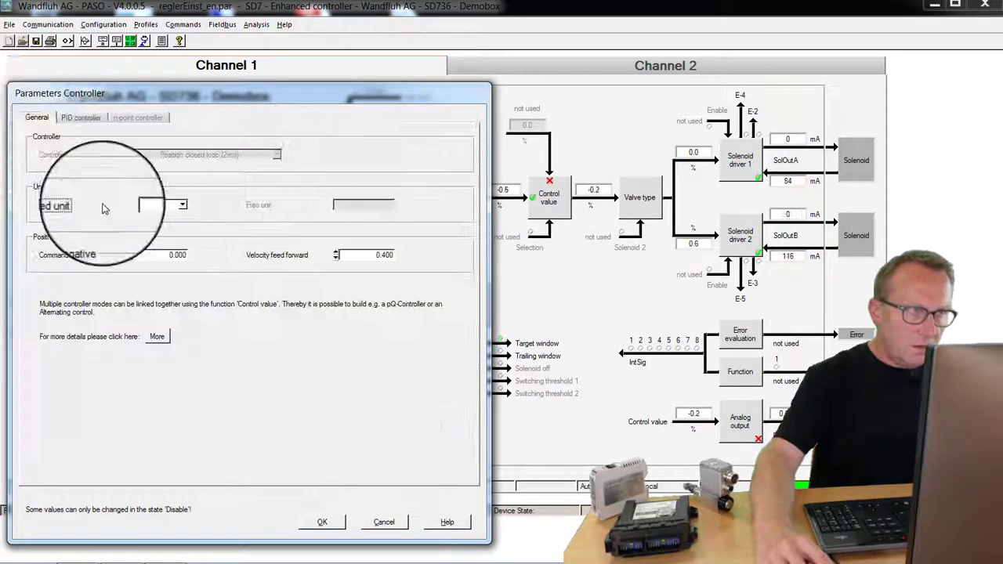
click(260, 258)
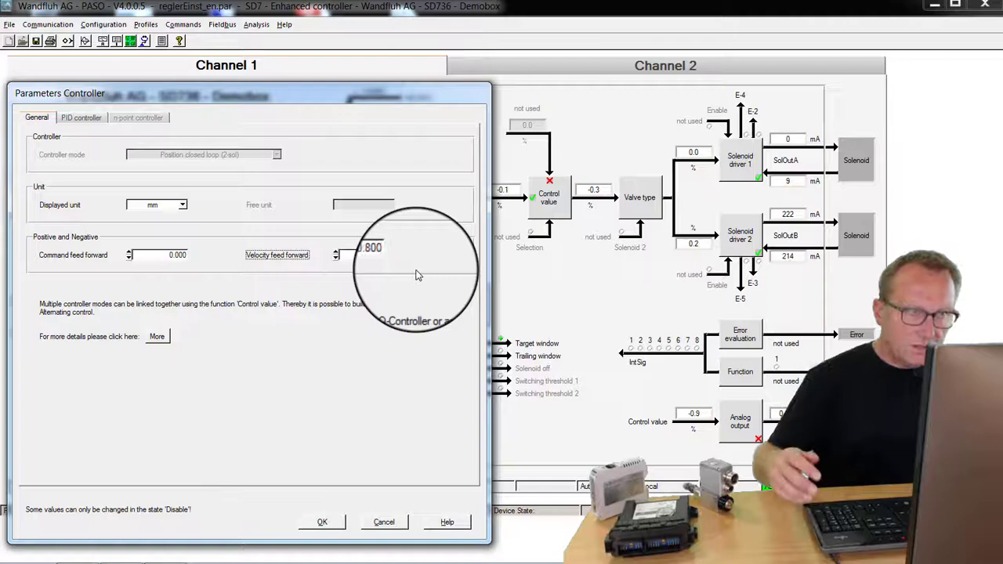
click(332, 522)
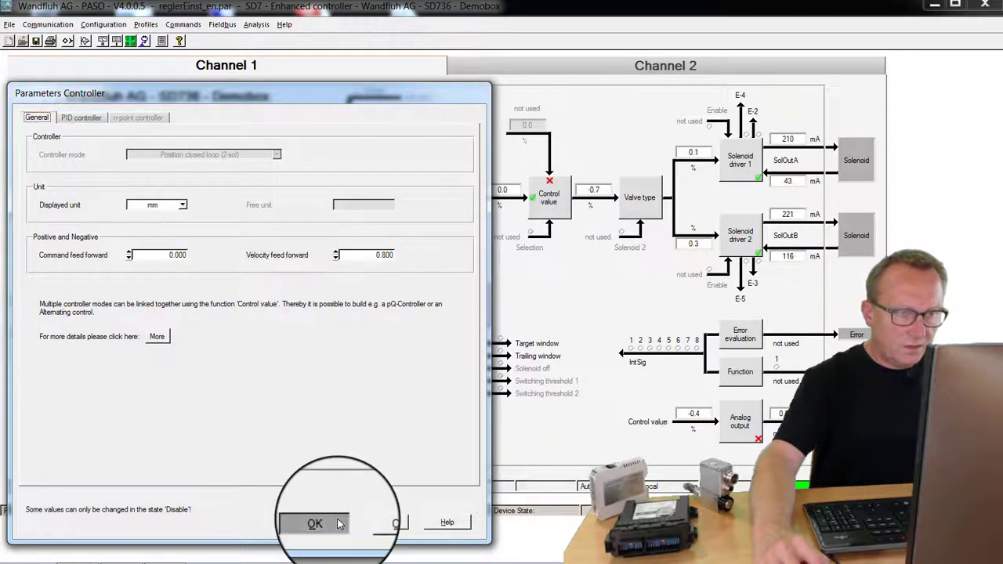
Record a new step response with the P-part curve hidden, then stop the recording.
click(130, 41)
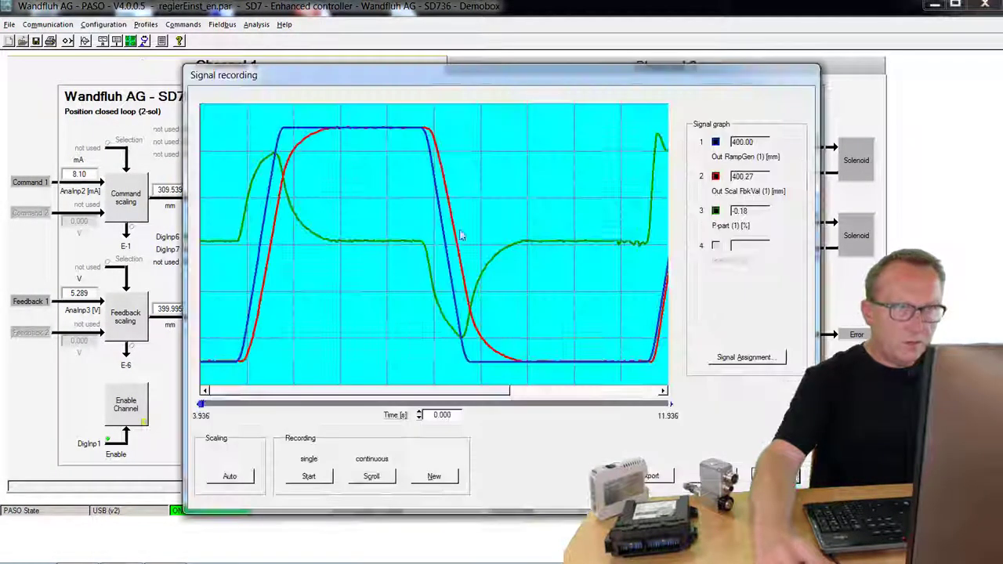
click(716, 211)
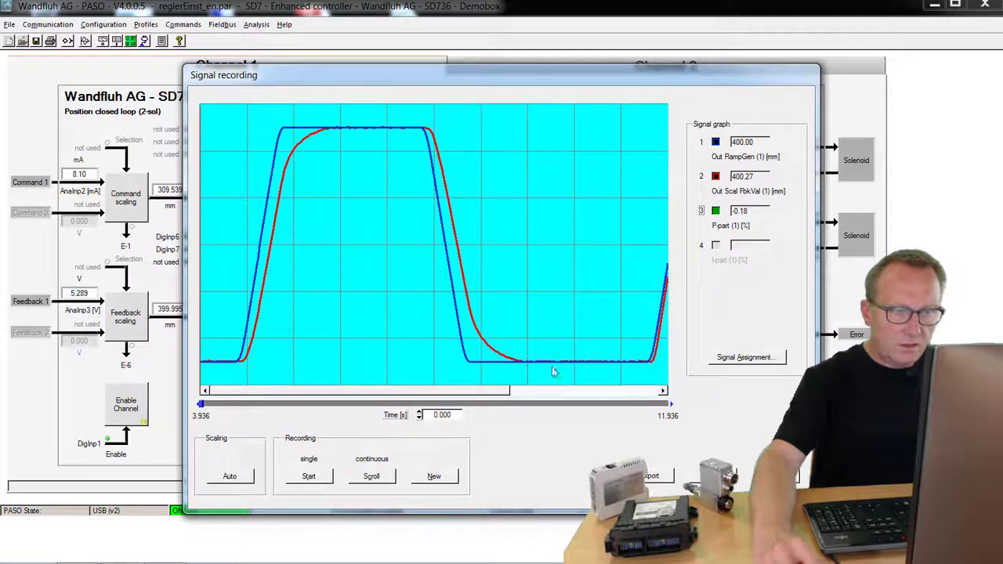
click(367, 478)
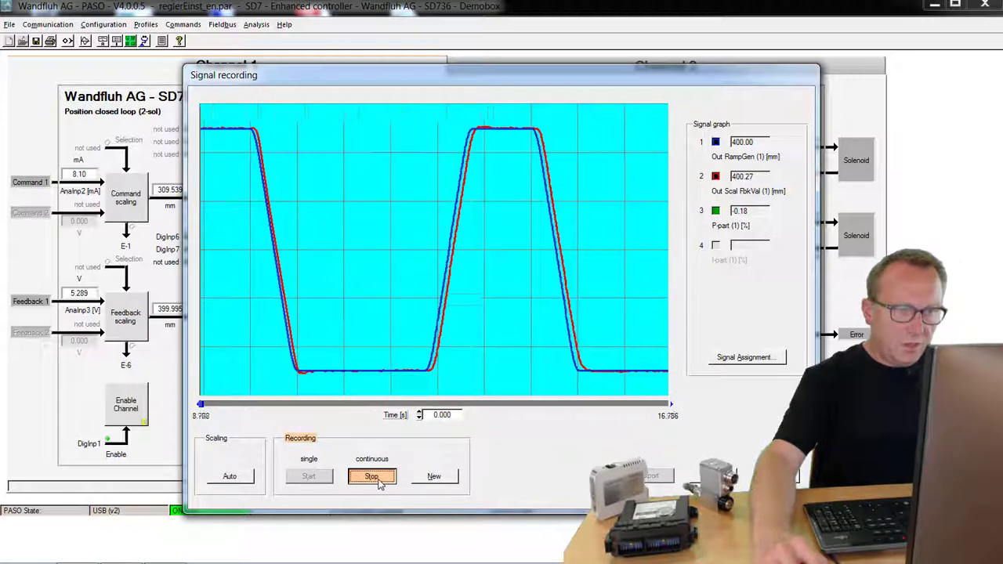
key(space)
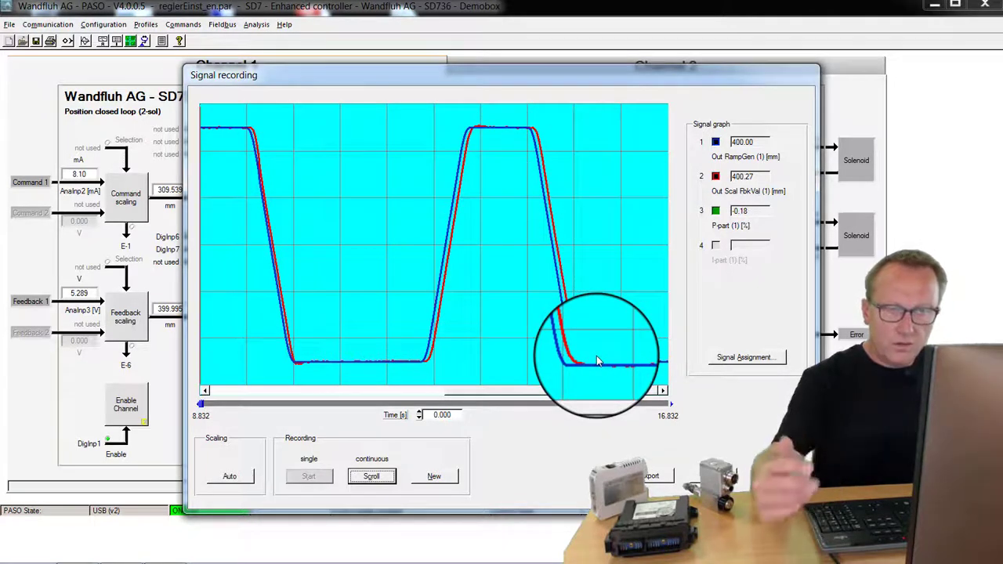
Show the P-part curve again and scroll through the graph to check feedback tracking.
click(717, 211)
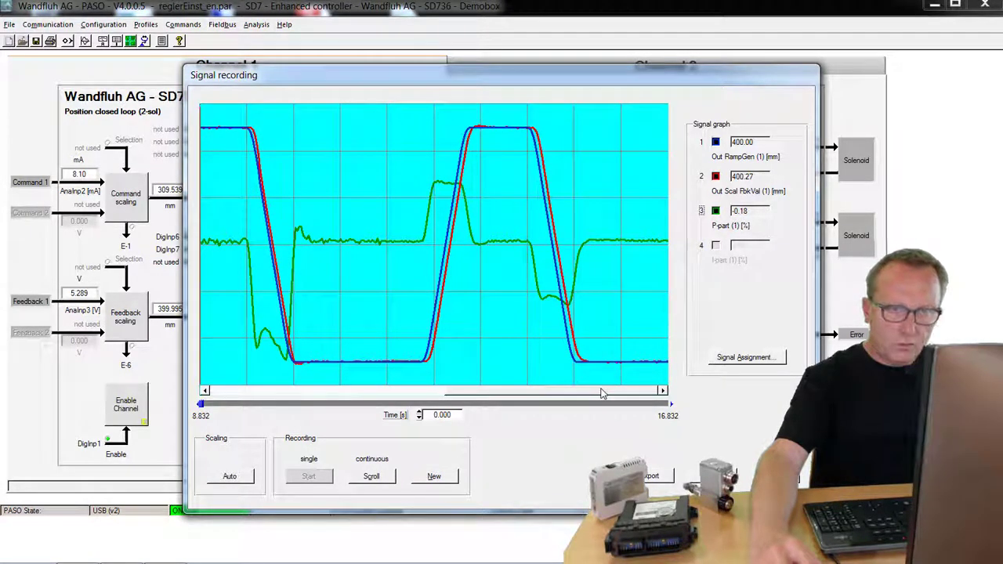
drag(602, 393, 339, 389)
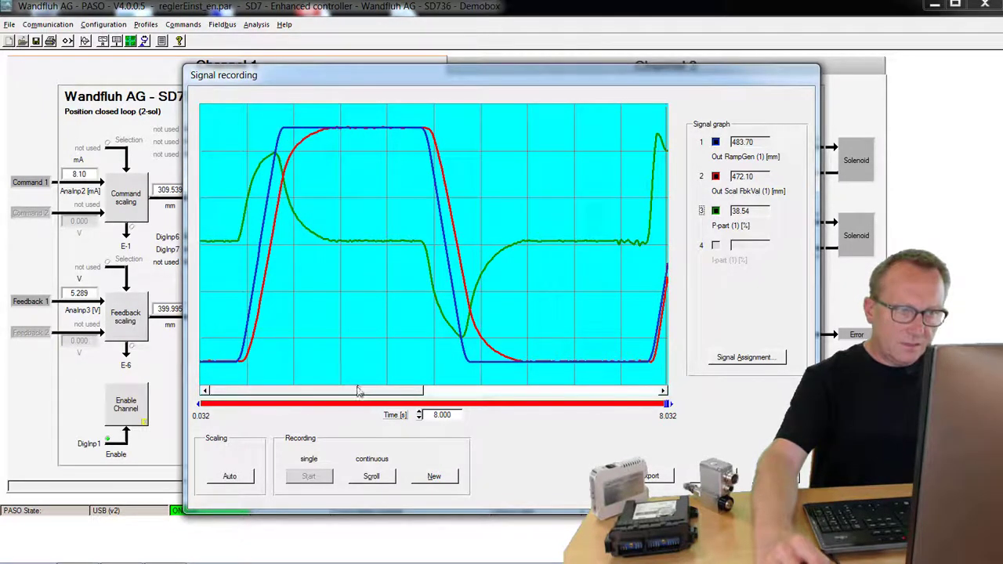
drag(357, 391, 472, 391)
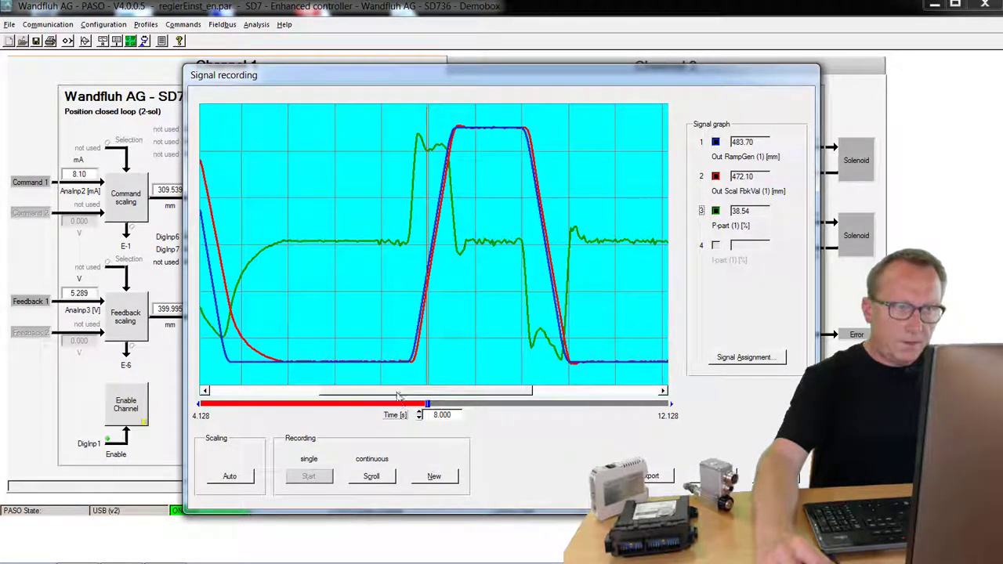
drag(399, 396, 499, 392)
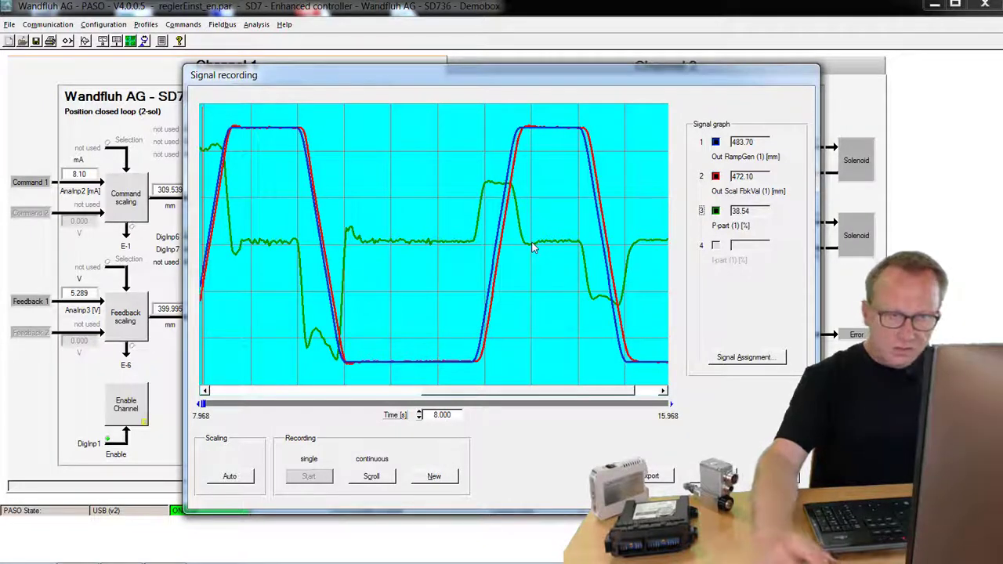
Reopen the controller parameters and turn the PID integral part (I-type) on.
key(Escape)
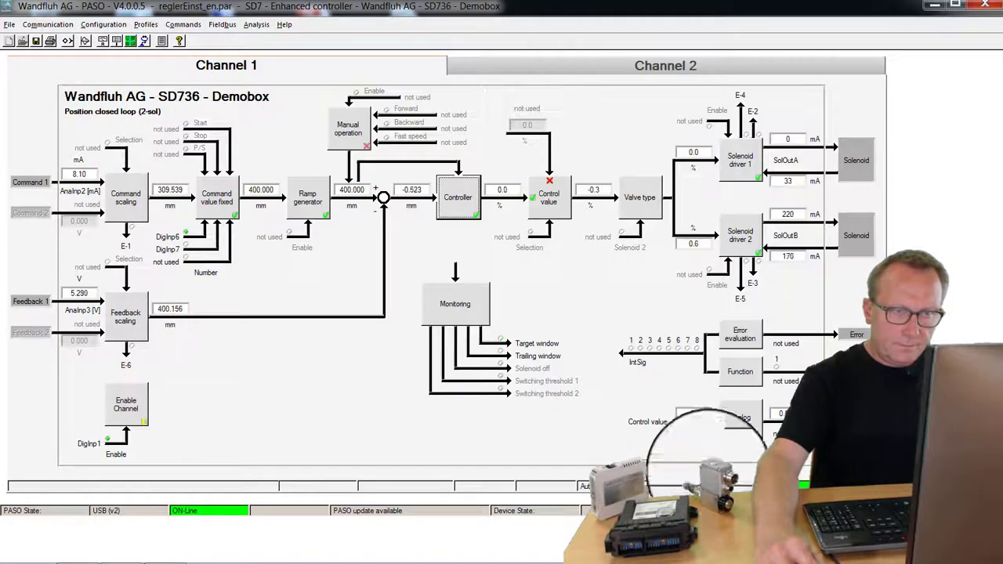
double_click(467, 206)
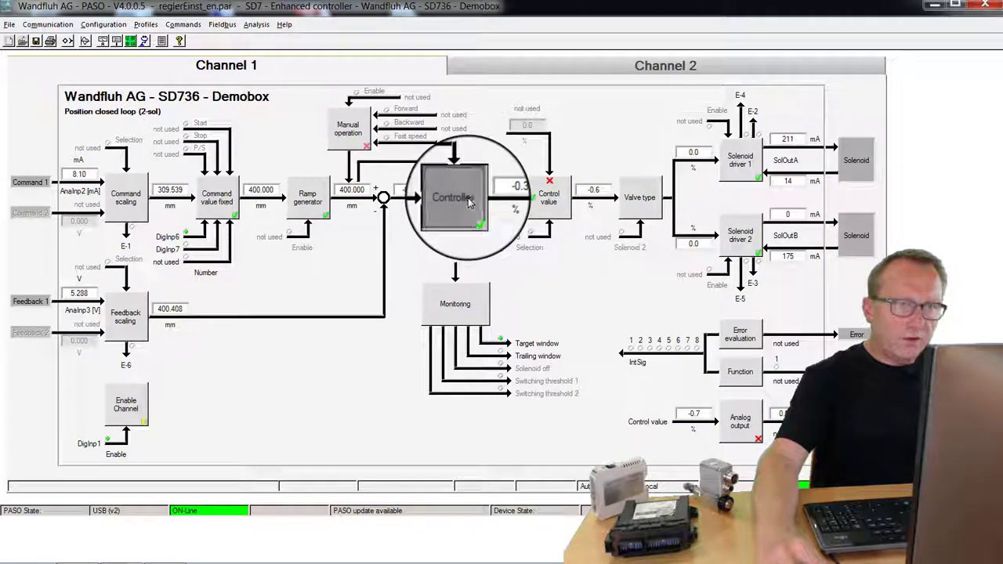
click(93, 122)
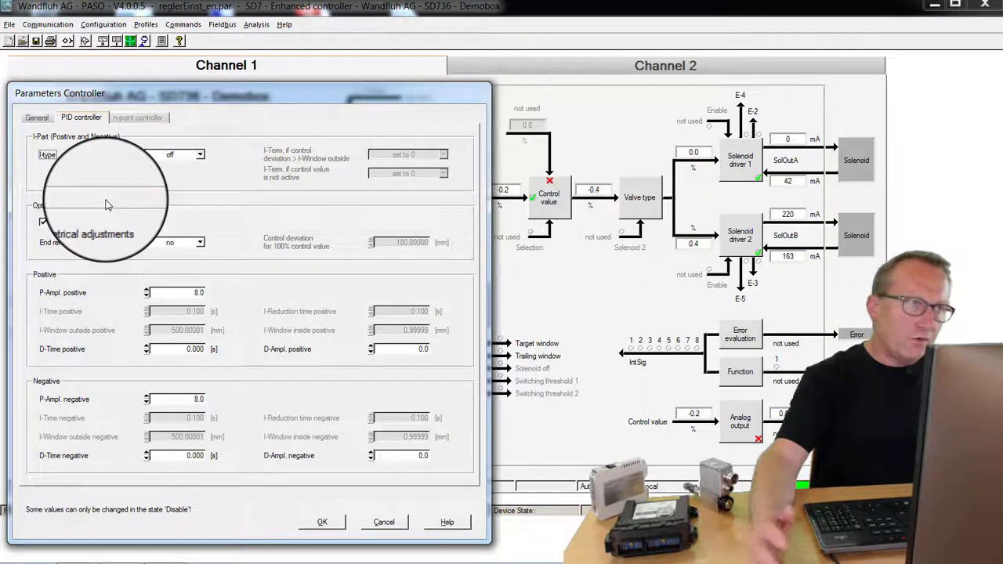
click(201, 157)
click(188, 182)
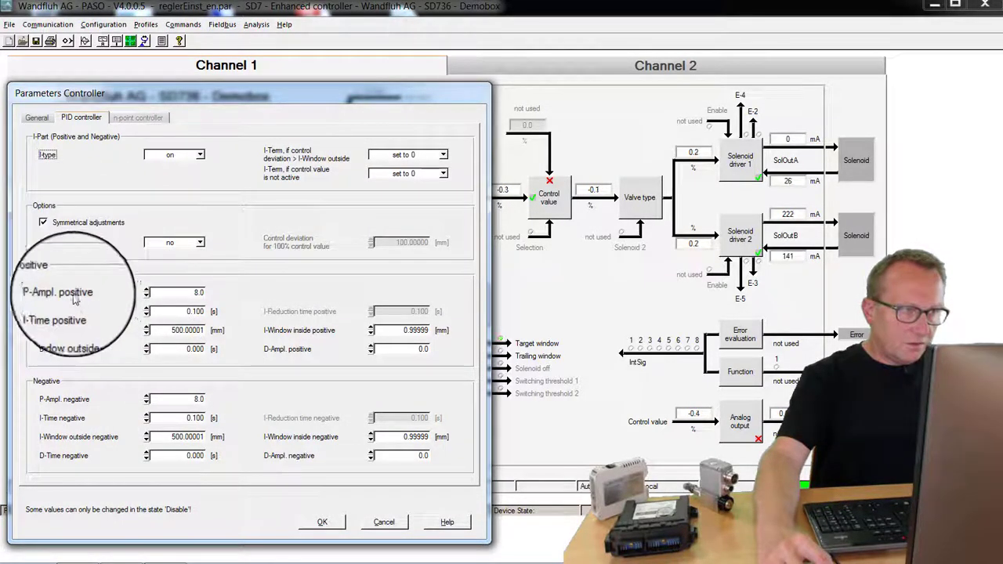
Select the P-Ampl. positive value 8.0 to replace it with 10.0.
drag(163, 293, 230, 293)
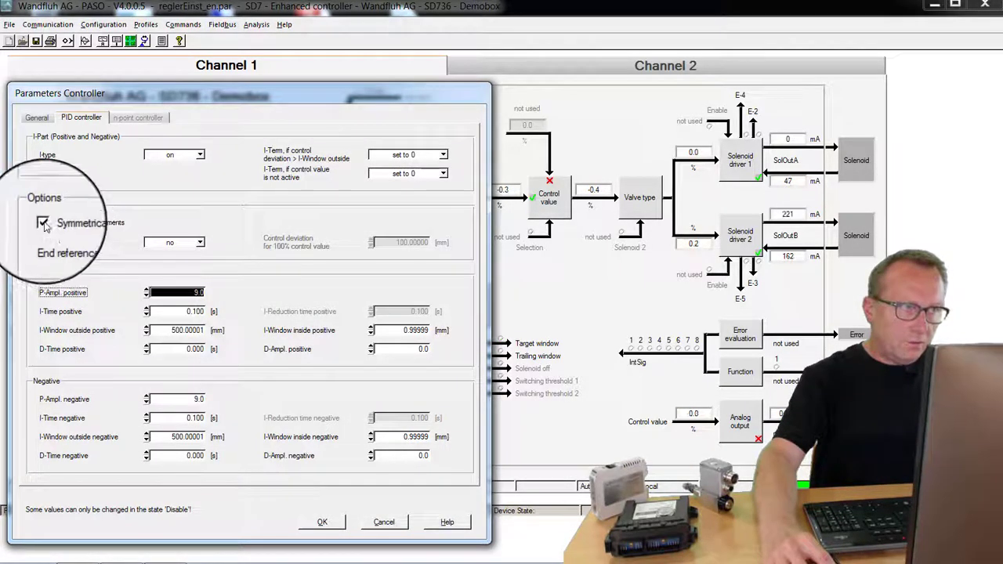
click(181, 292)
double_click(181, 292)
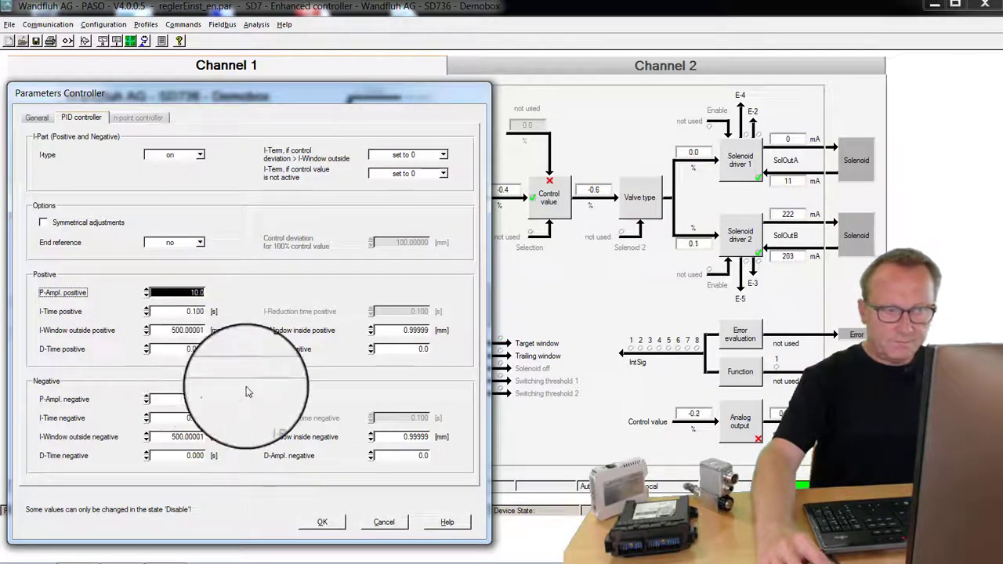
click(325, 523)
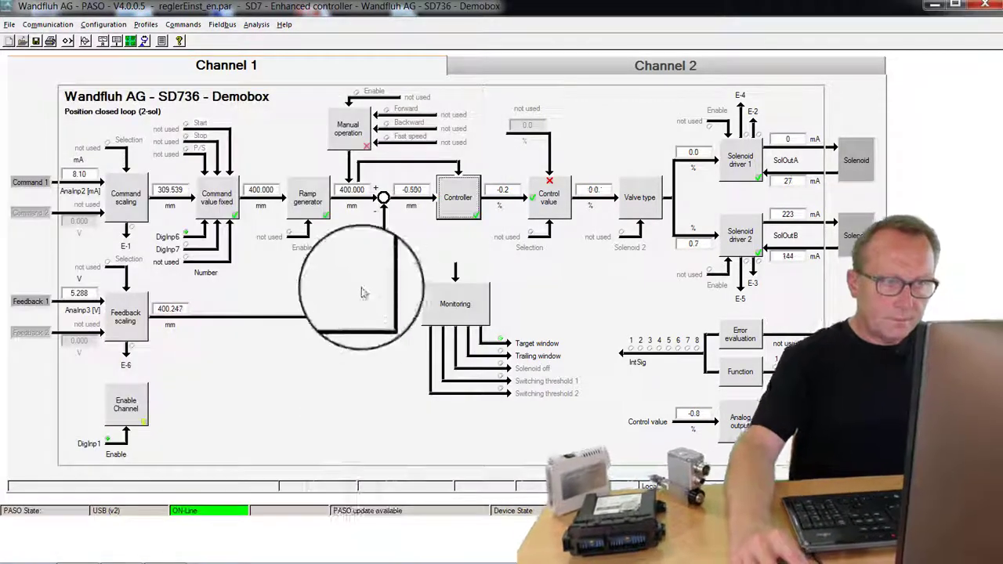